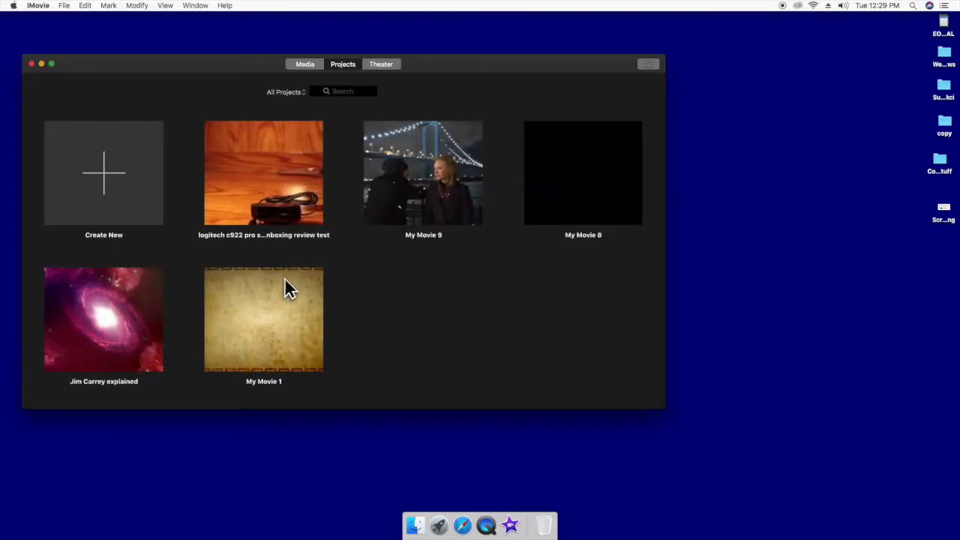
- Load the logitech c922 unboxing review test project (16m 9s) from the Projects library
double_click(291, 229)
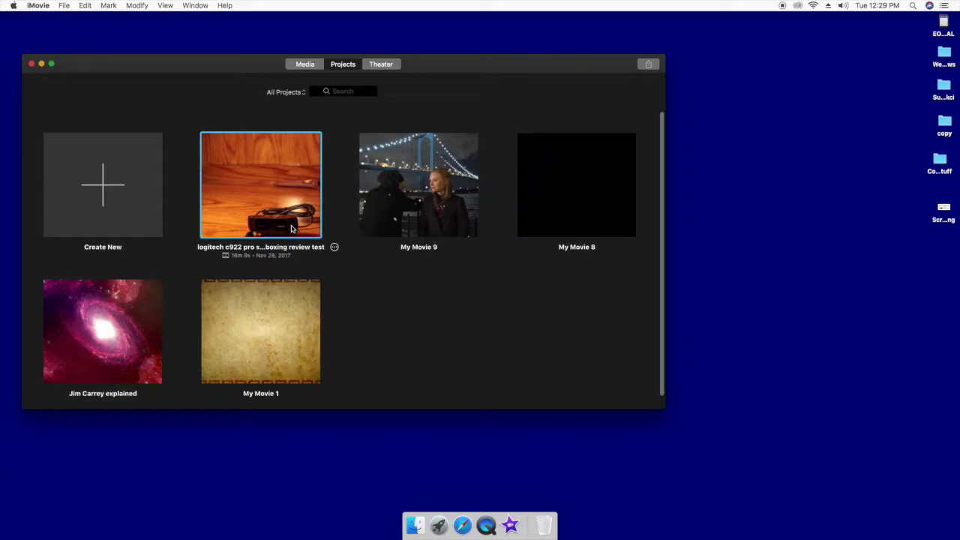
- Open the c922 review project in the editor, zoom its timeline out, and go full screen
double_click(292, 229)
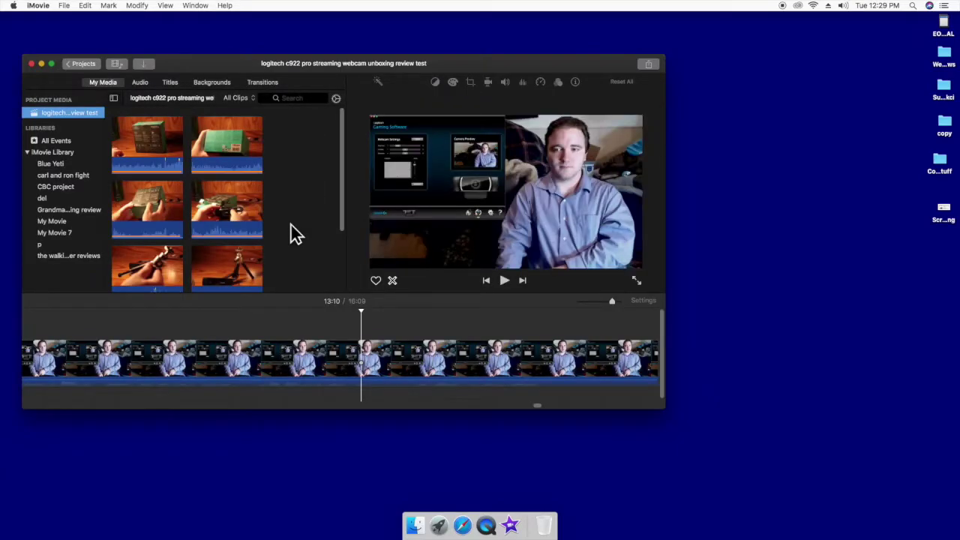
scroll(291, 225, down, 5)
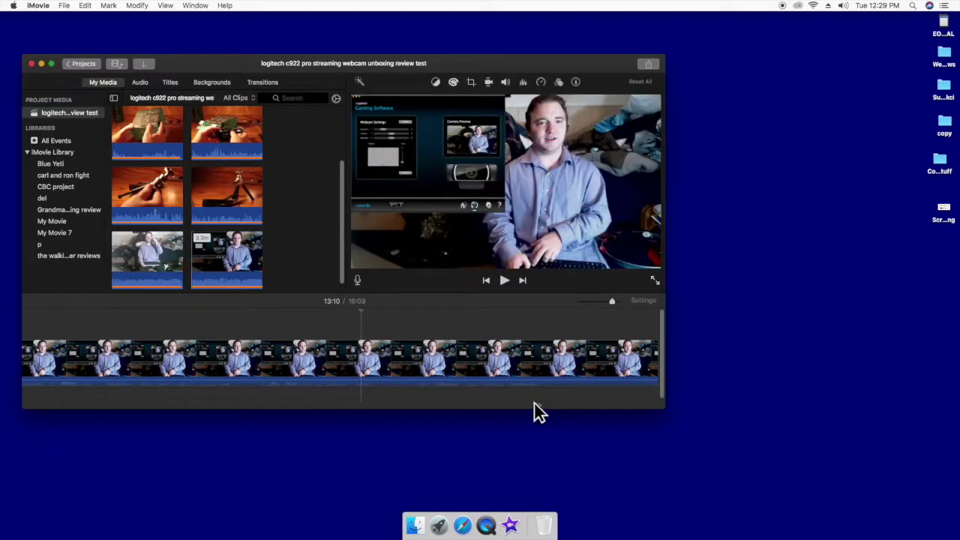
scroll(537, 404, right, 5)
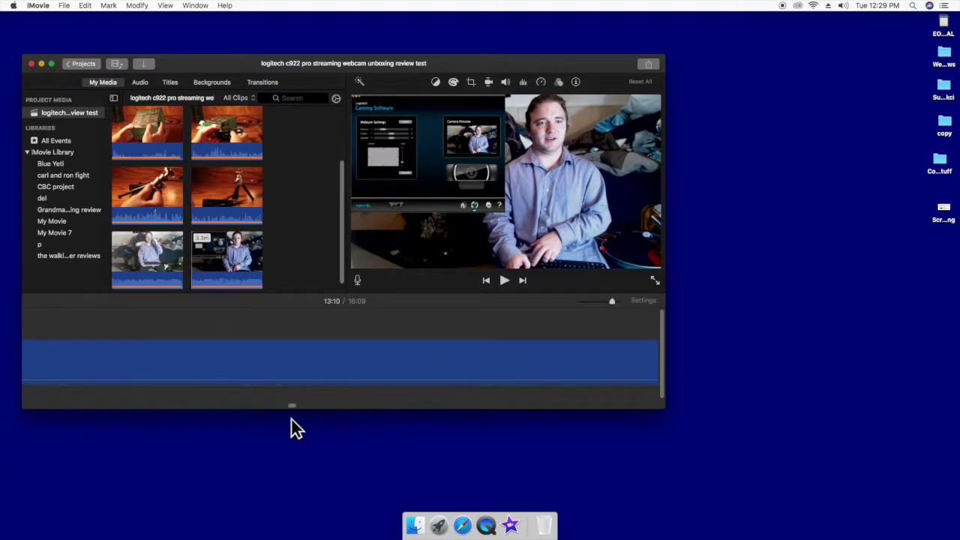
drag(238, 421, 5, 421)
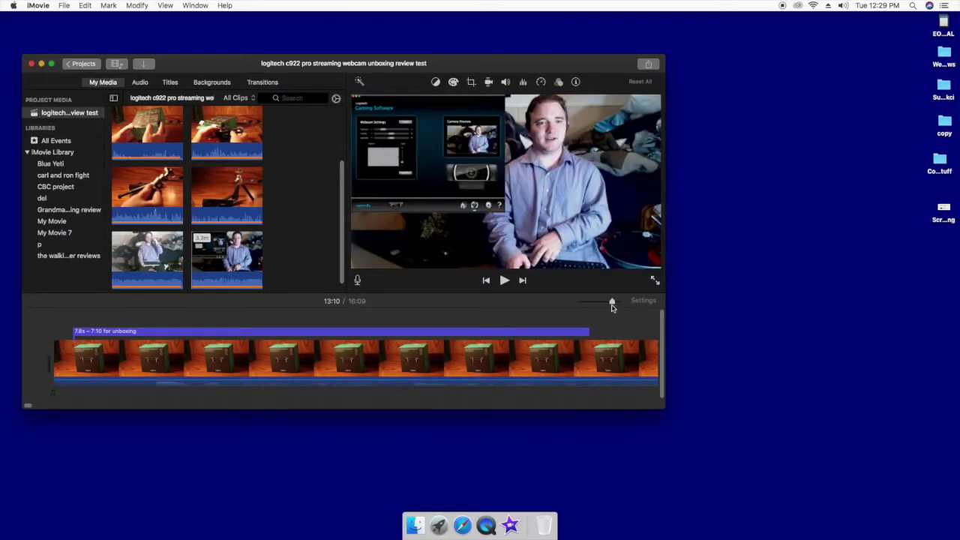
drag(611, 306, 598, 304)
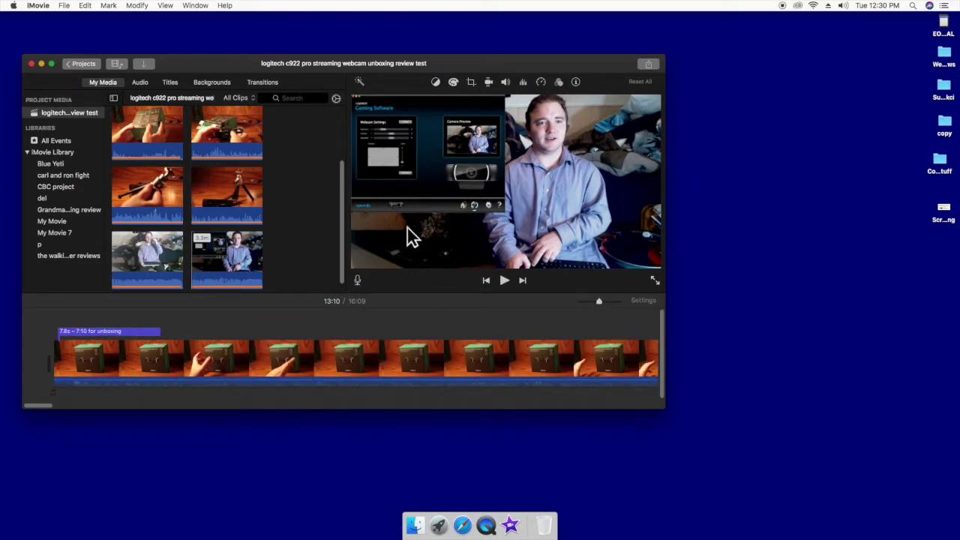
click(51, 64)
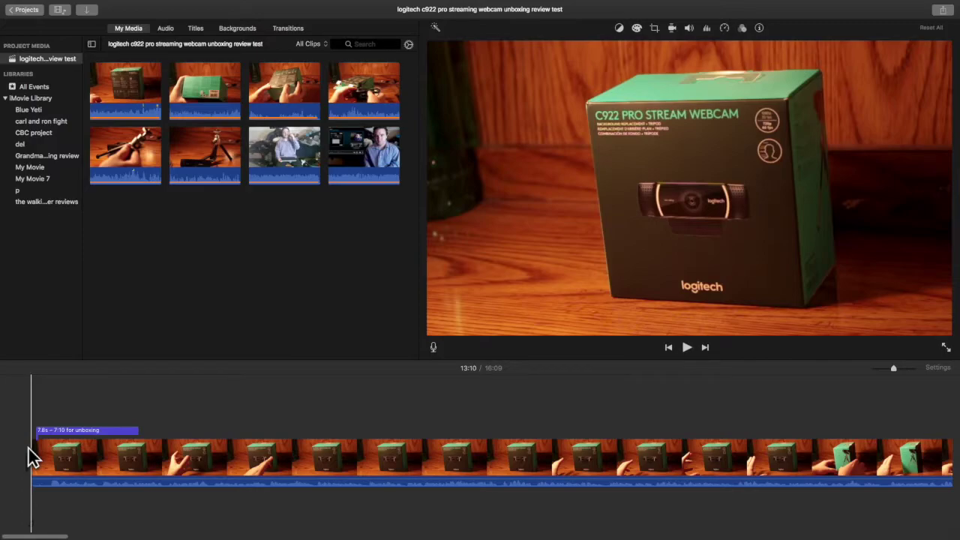
- Play the movie's first 31 seconds, pause, and return the playhead to 0:00
key(space)
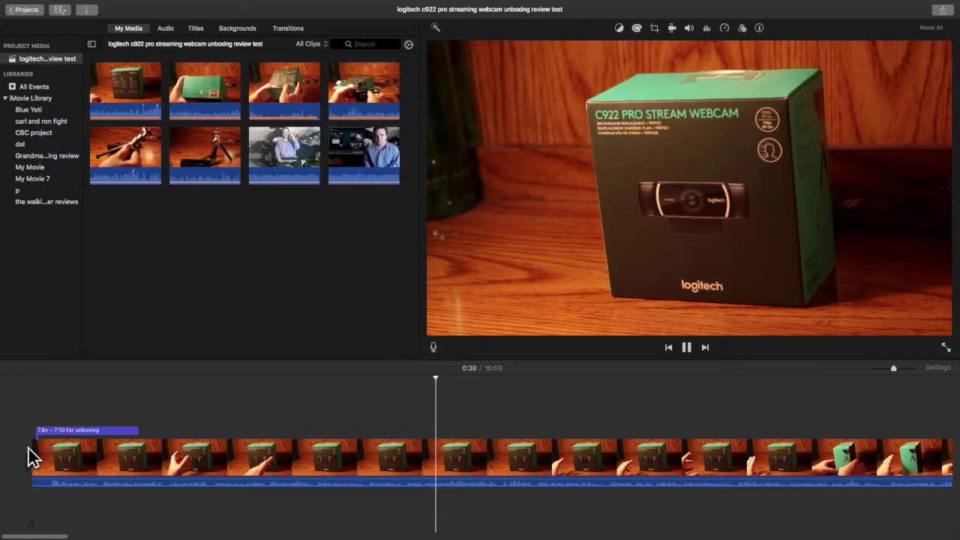
key(space)
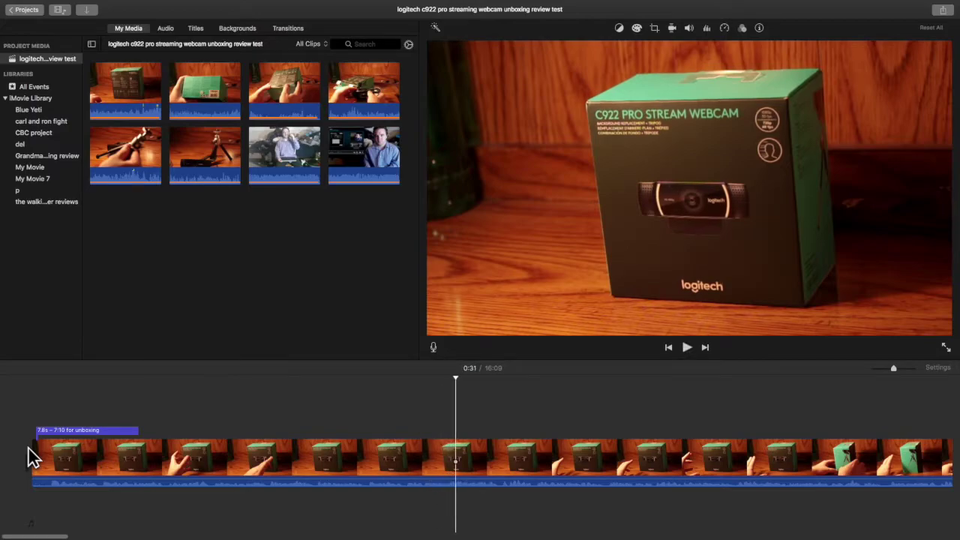
key(Home)
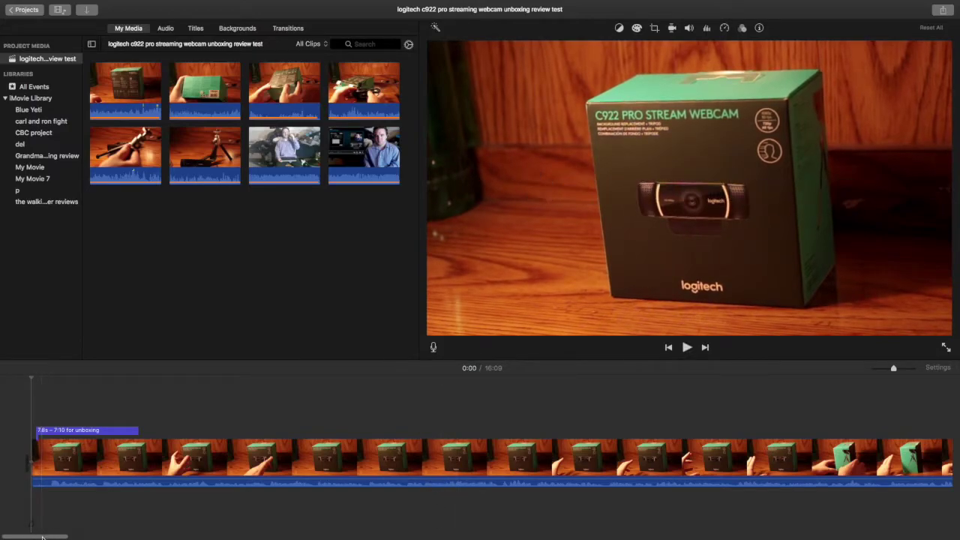
- Scroll the timeline to about seven minutes and play the box-handling footage to 7:31
drag(42, 537, 418, 532)
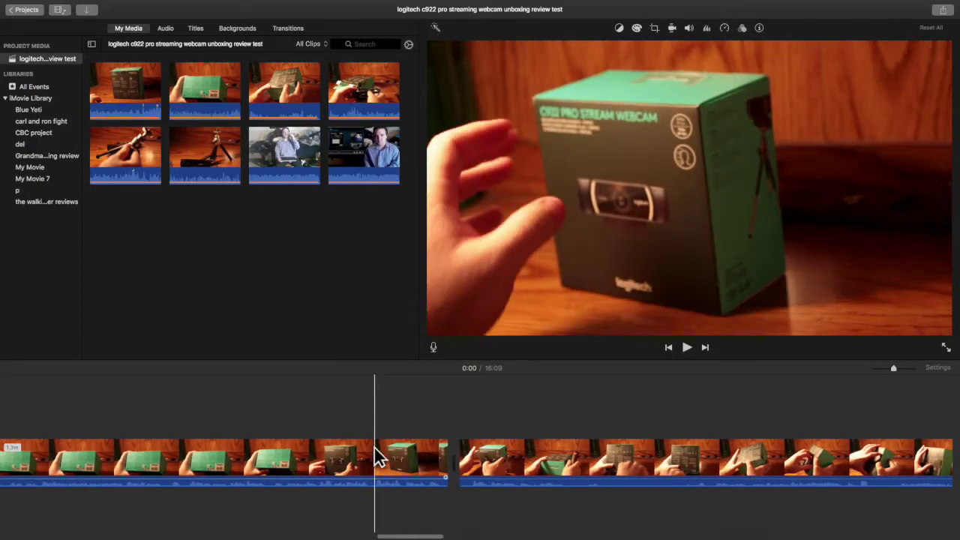
key(space)
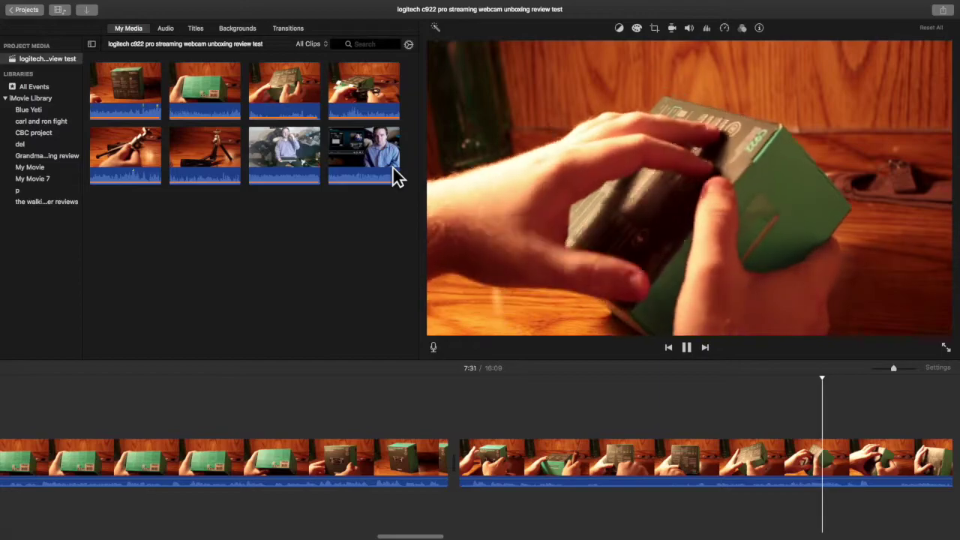
click(393, 169)
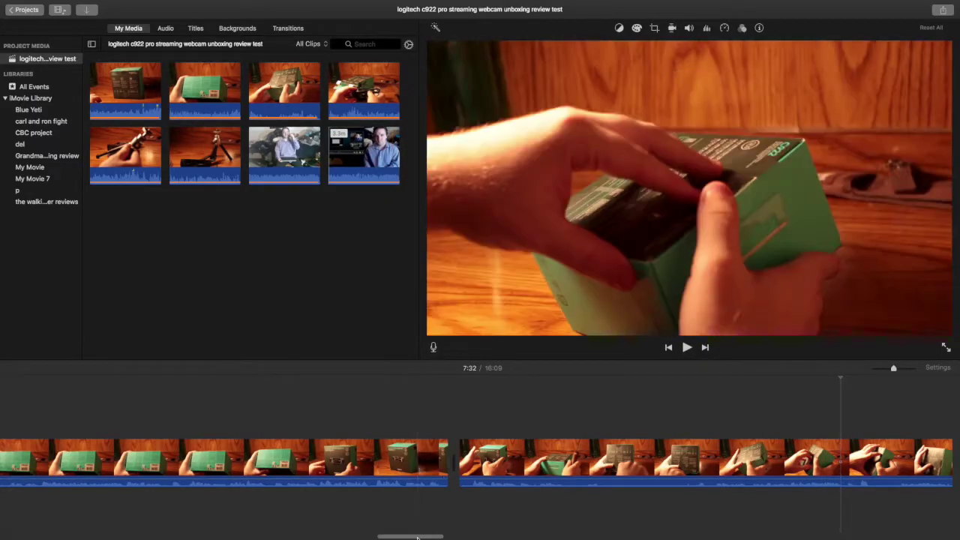
- Play the box-opening footage from 7:41 to 7:53, then scroll the timeline further right
mouse_move(414, 534)
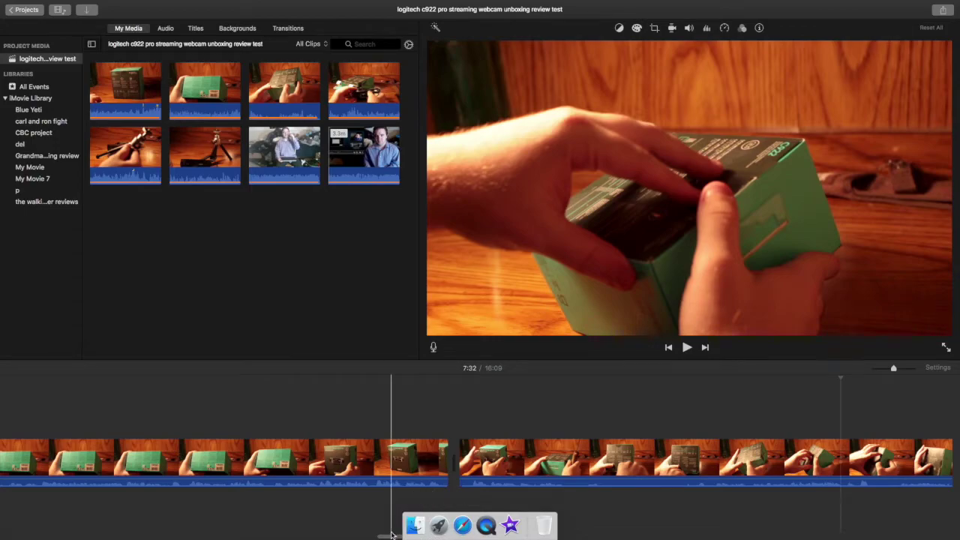
drag(394, 537, 436, 534)
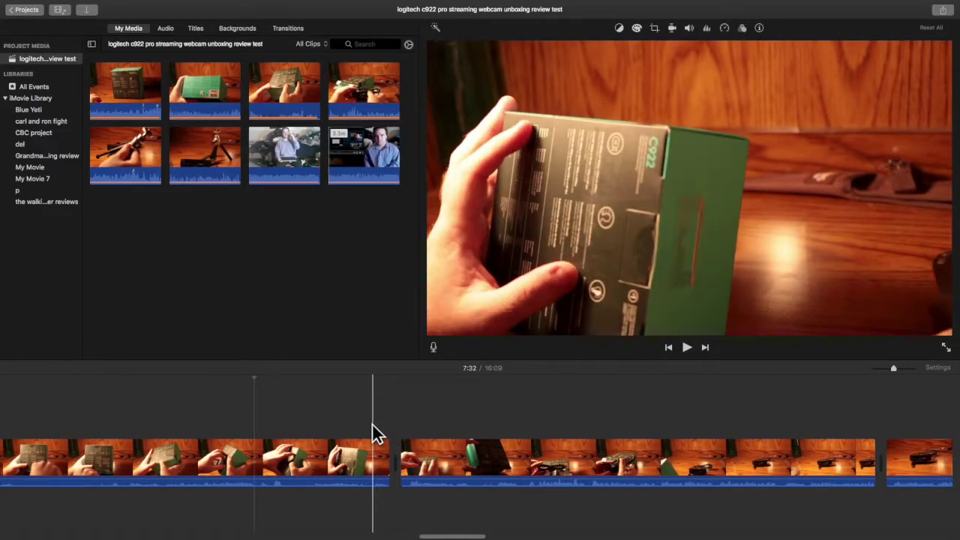
click(372, 423)
key(space)
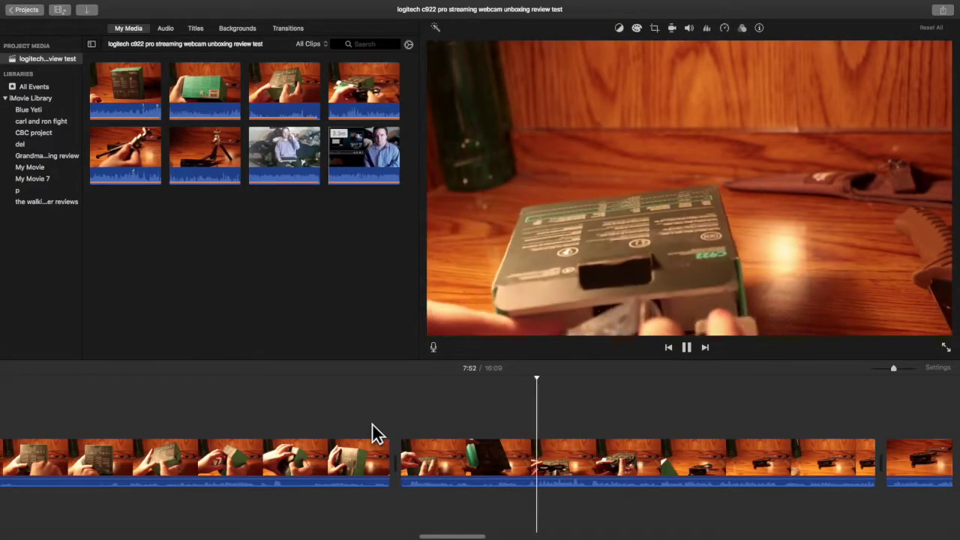
key(space)
mouse_move(486, 525)
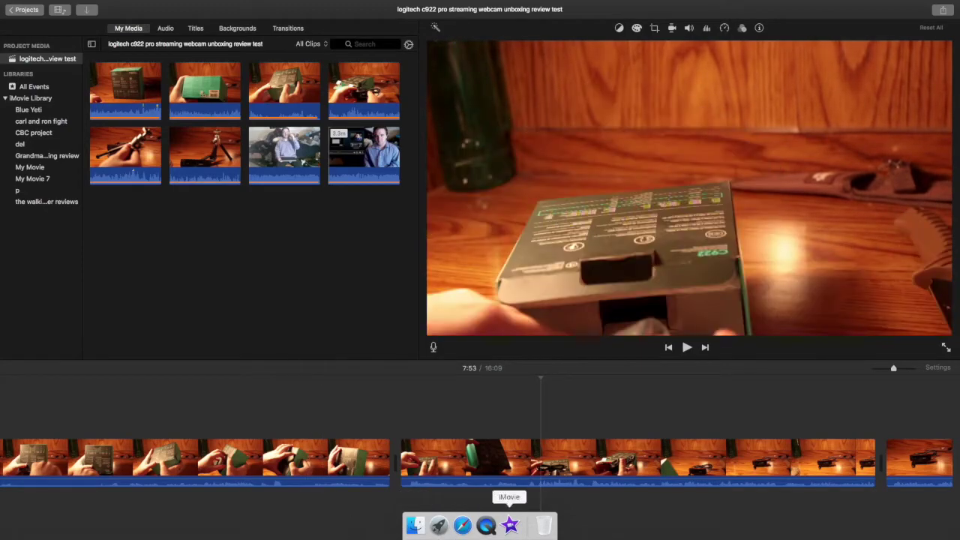
scroll(609, 537, right, 10)
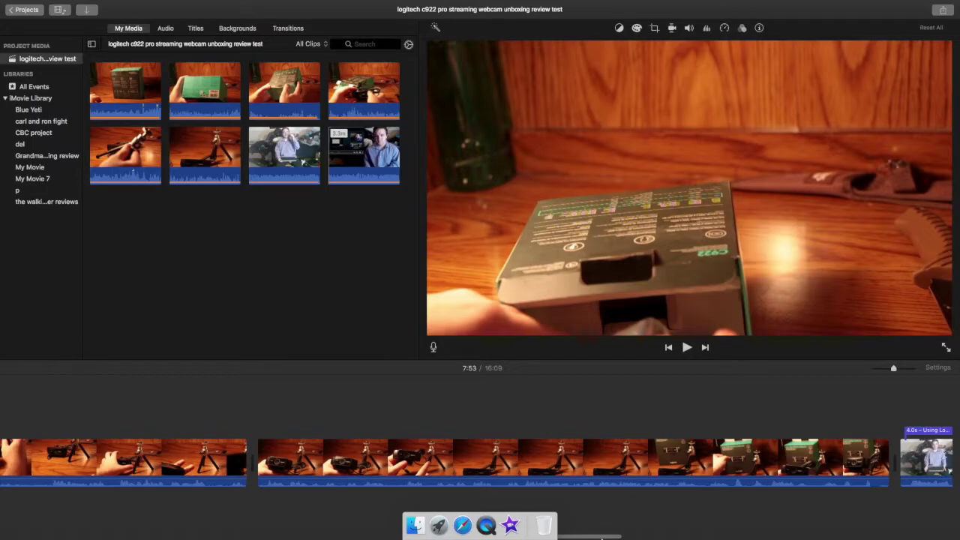
scroll(604, 538, right, 10)
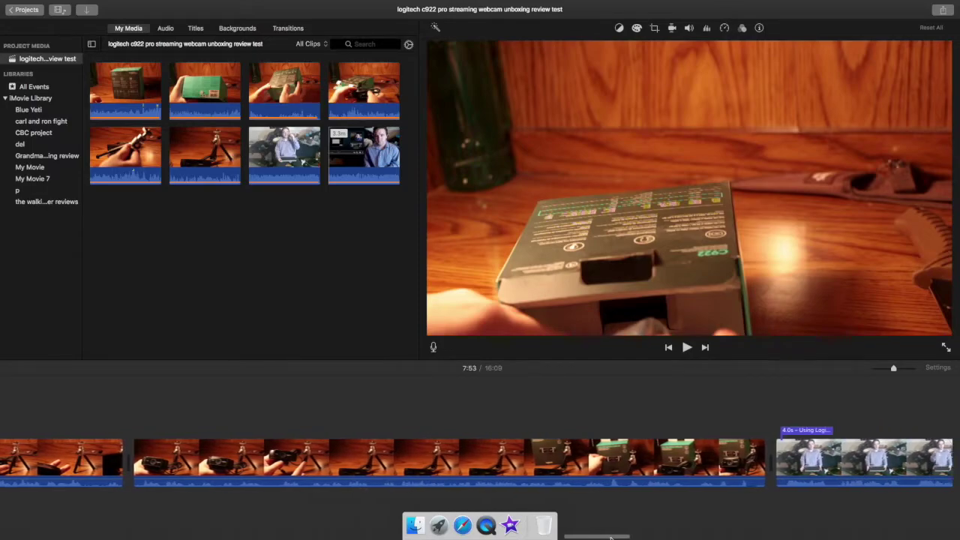
- Play the webcam-in-hand clip from 10:38 and pause at 10:57 on the keyboard segment
click(573, 445)
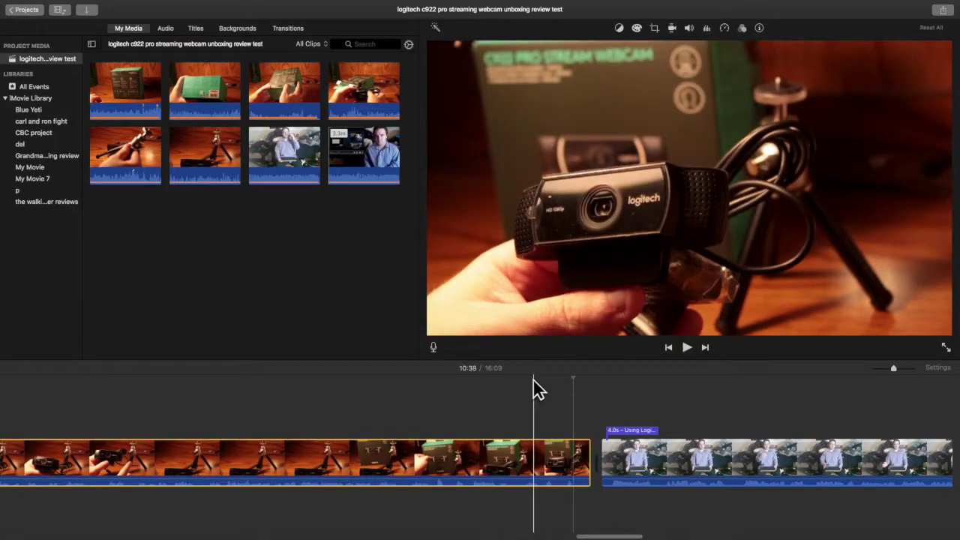
key(space)
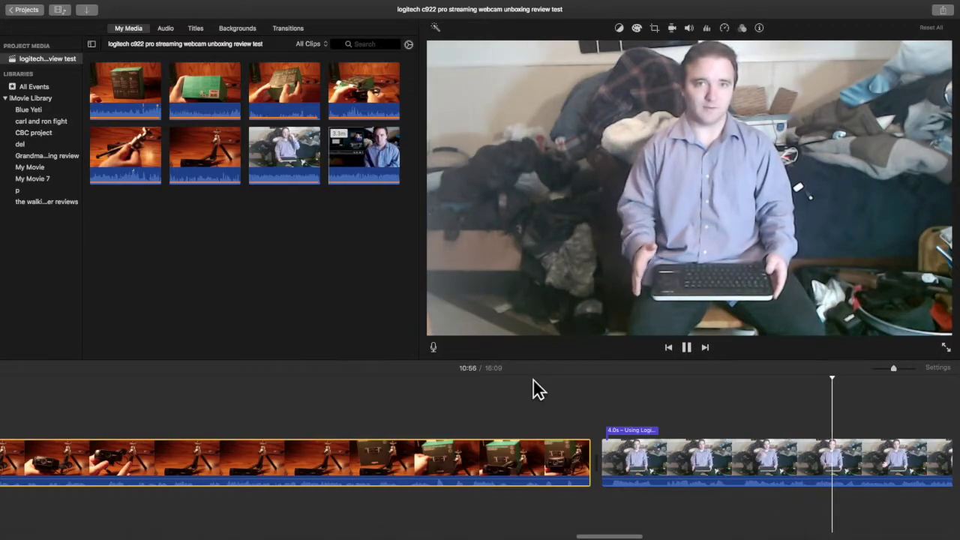
key(space)
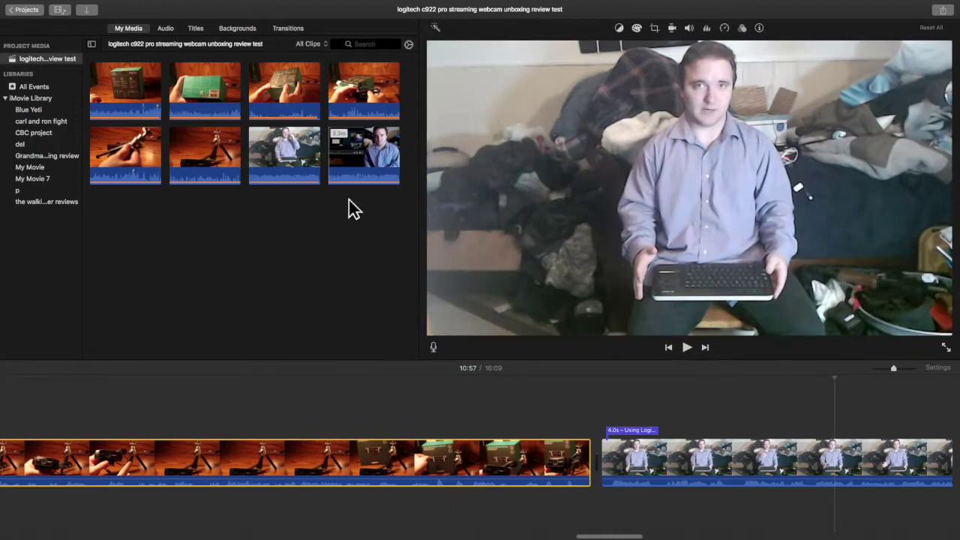
mouse_move(450, 1)
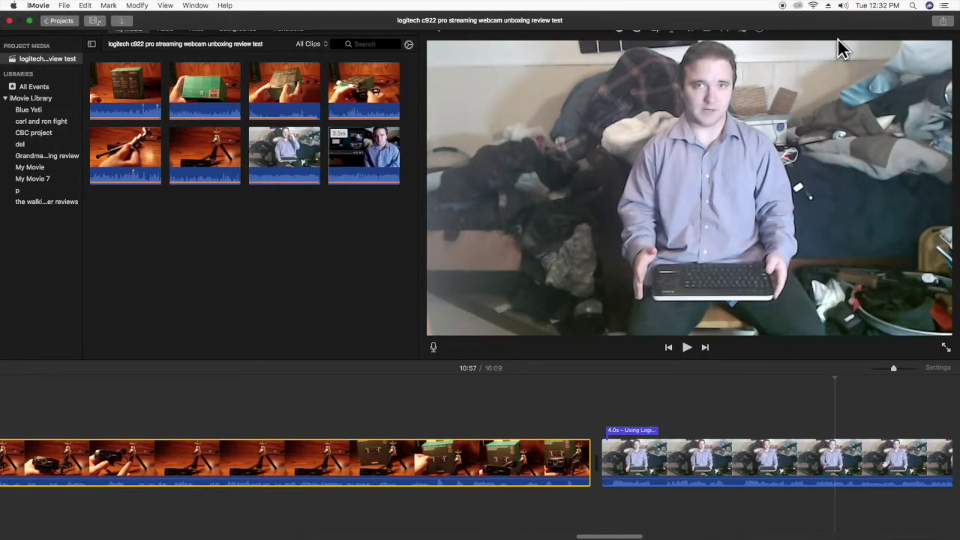
click(944, 21)
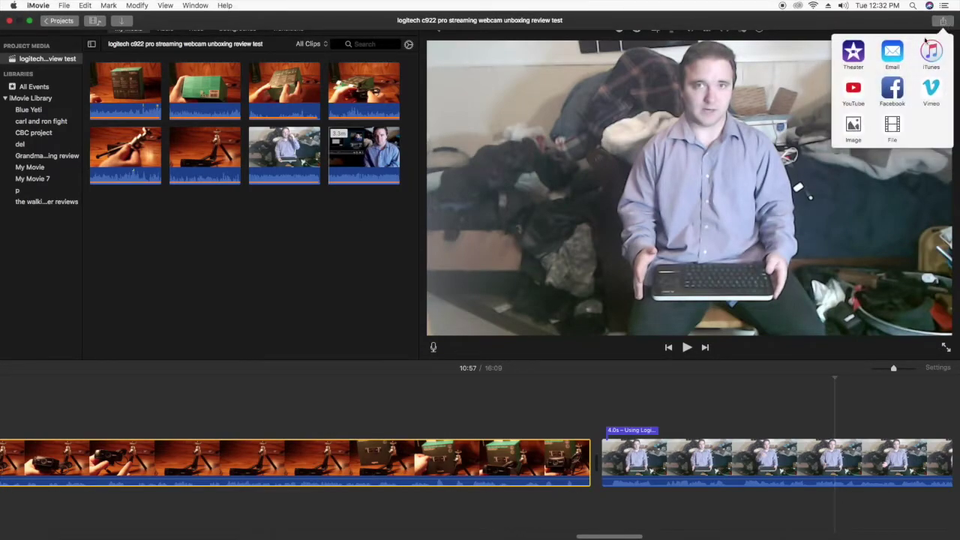
- Set up a file export at 720p 60, 16 Mbps quality, Better Quality compression
click(891, 115)
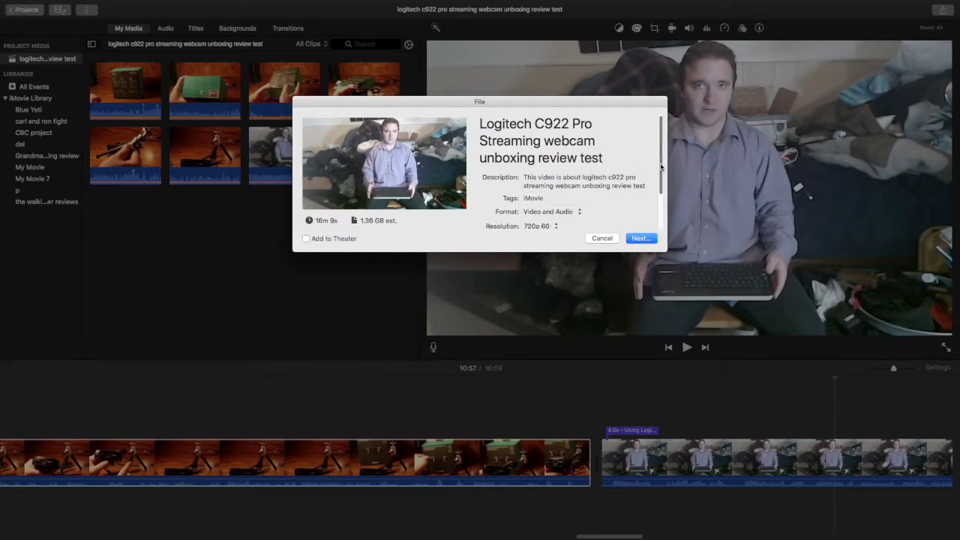
drag(661, 166, 657, 186)
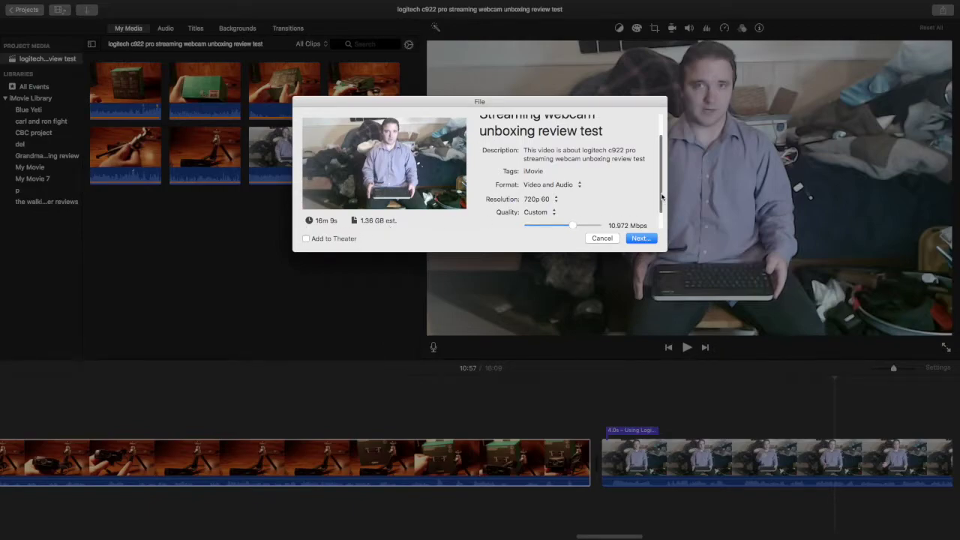
drag(661, 196, 660, 215)
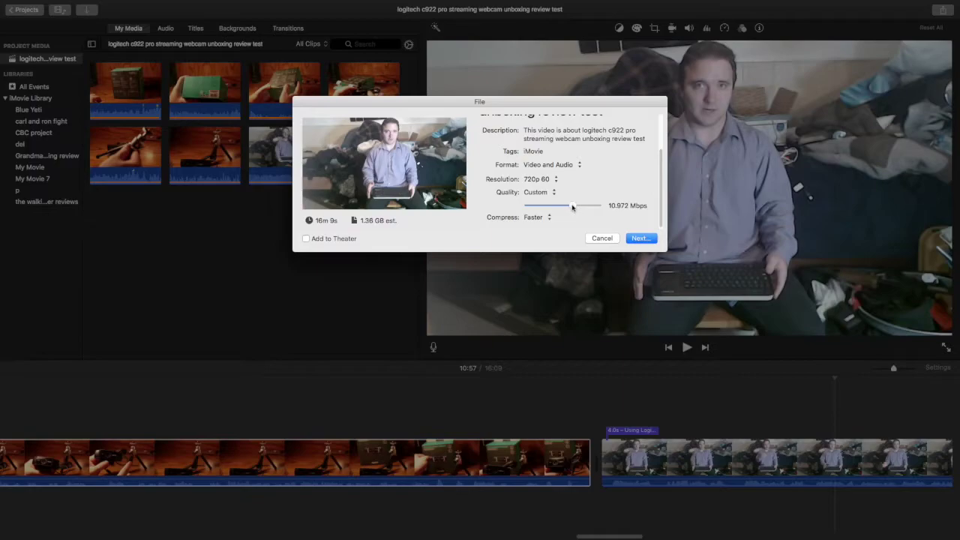
click(538, 219)
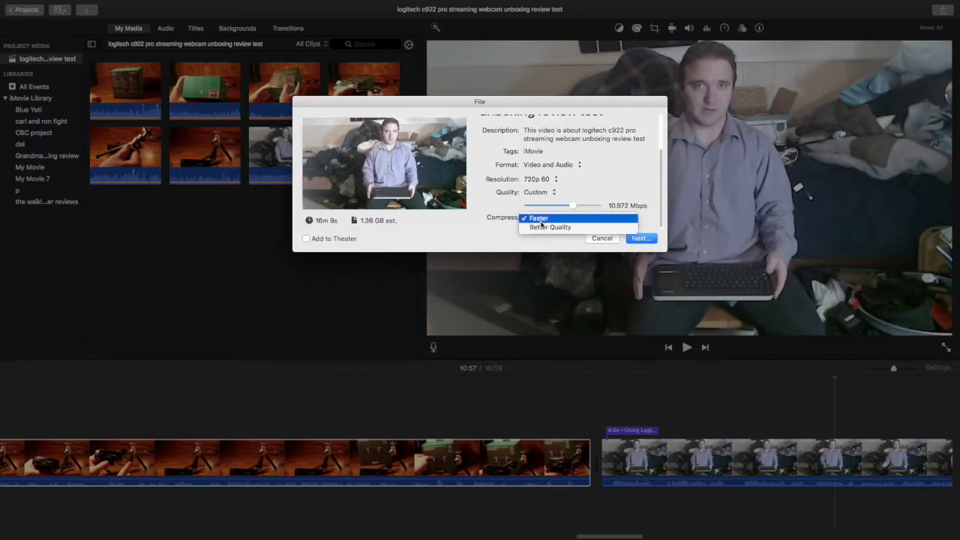
click(542, 227)
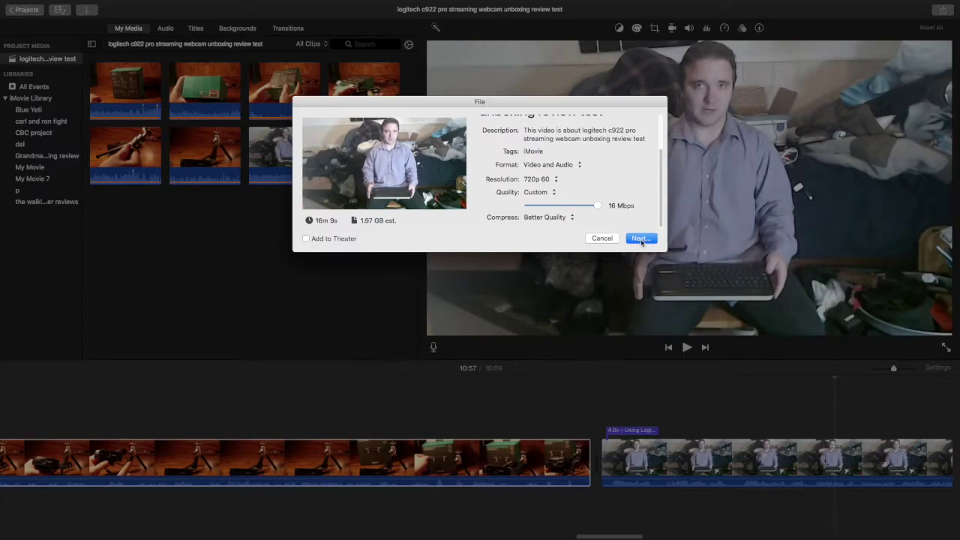
click(640, 239)
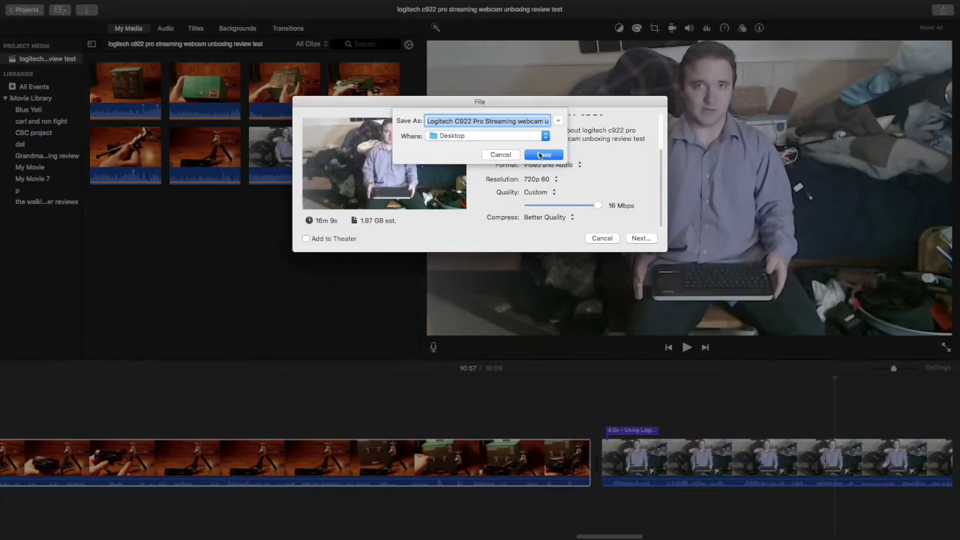
- Save the export to the Desktop as 'Logitech Test' to start rendering
key(BackSpace)
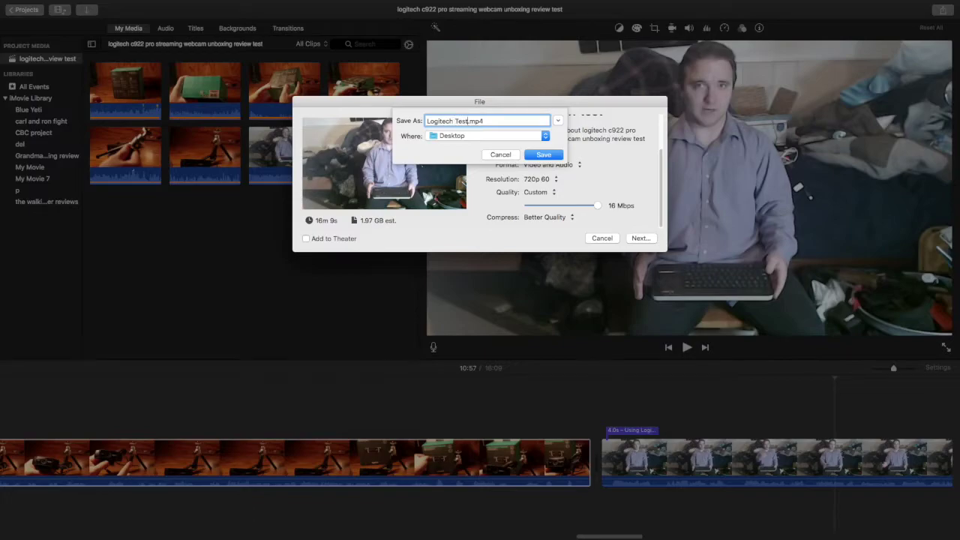
click(544, 155)
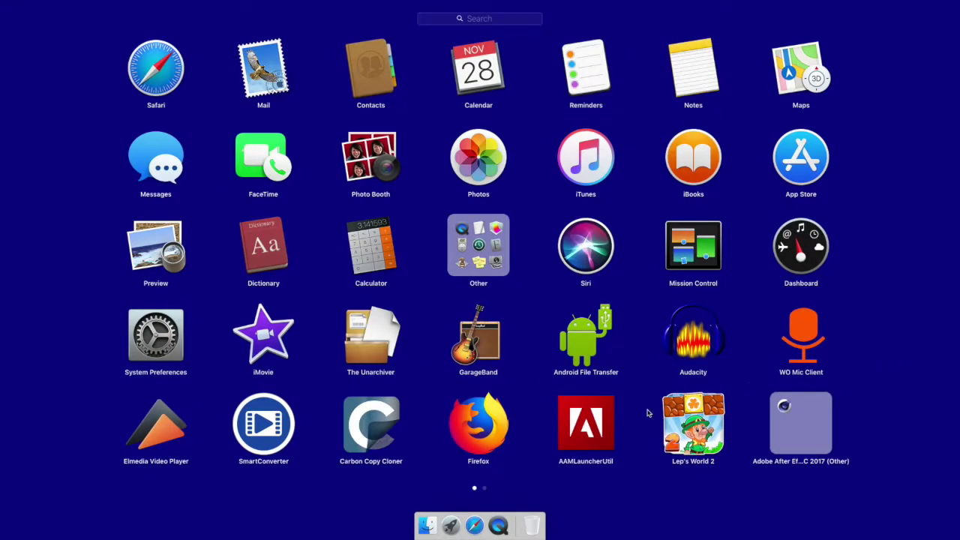
- Launch Adobe Photoshop CC 2015 from the second Launchpad page
click(484, 494)
key(F4)
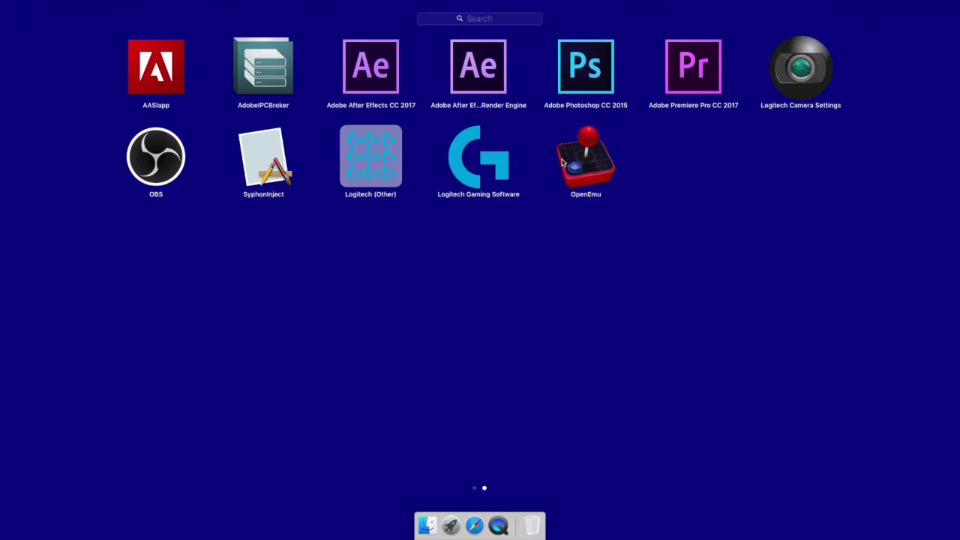
click(586, 45)
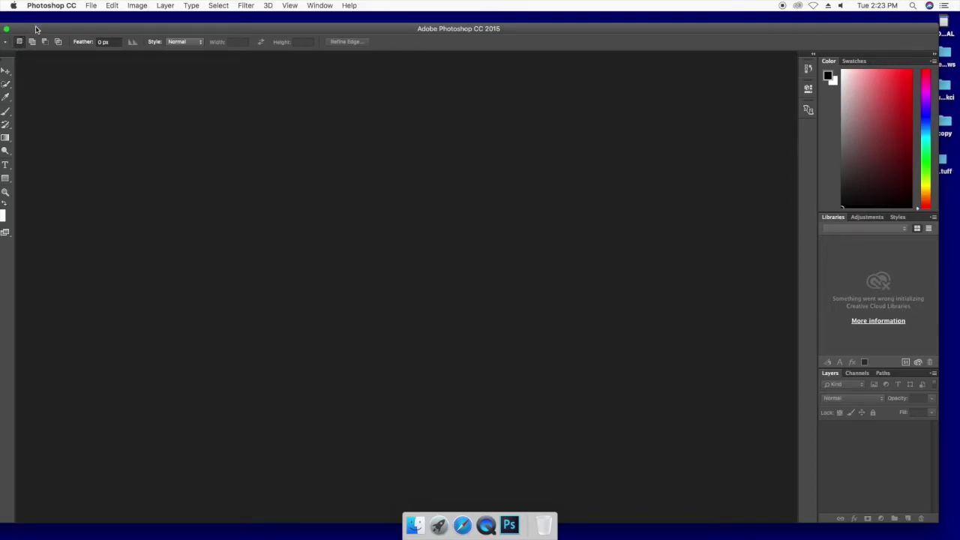
- Drag the Photoshop window right, left, then right until its tool column shows
drag(36, 29, 61, 27)
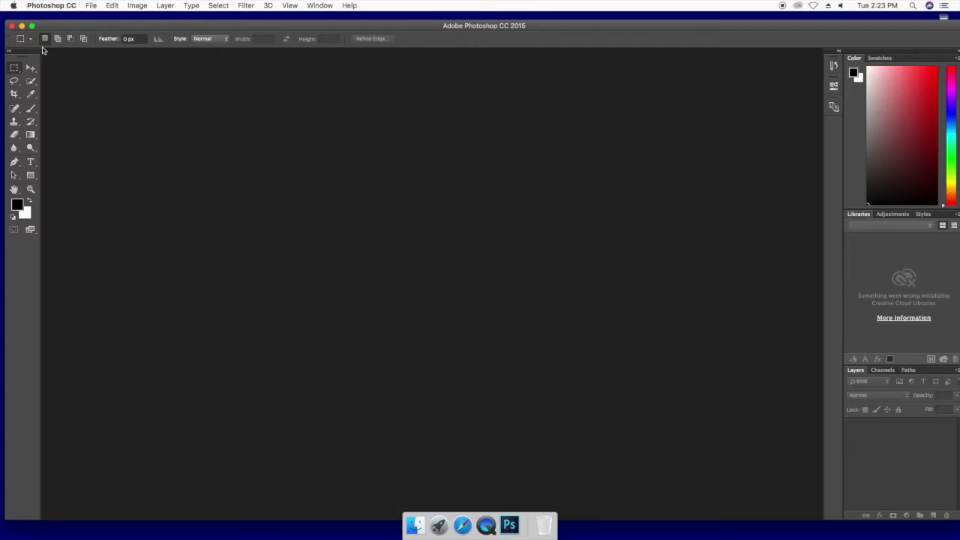
drag(344, 27, 240, 31)
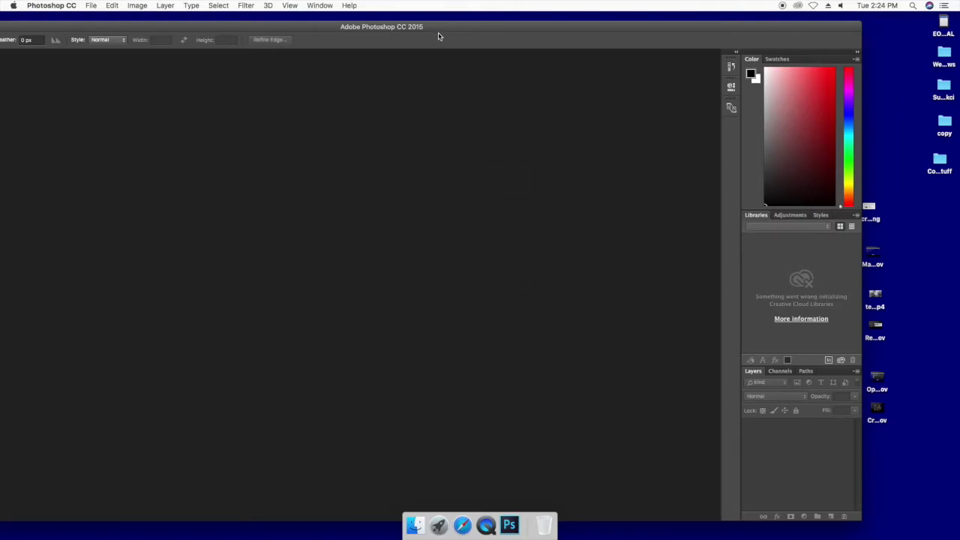
drag(441, 32, 530, 34)
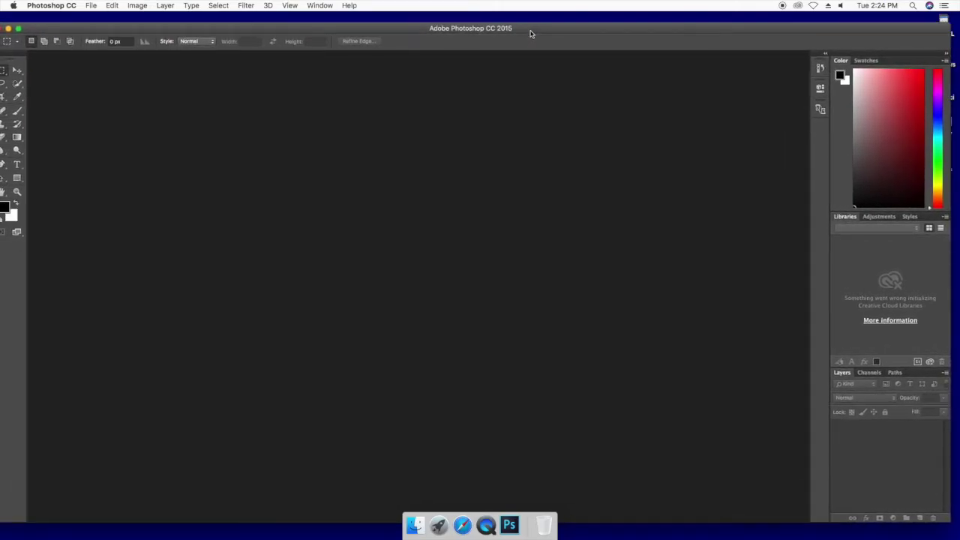
- Cycle through Brush, Eyedropper, Quick Selection, Move, Gradient, Pen and Blur tools, ending on History Brush
click(18, 112)
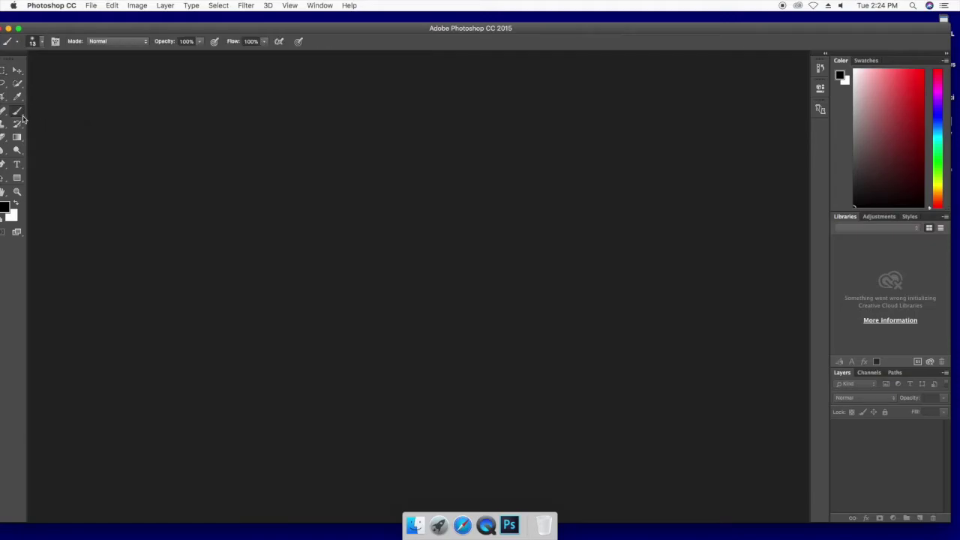
click(17, 97)
click(17, 84)
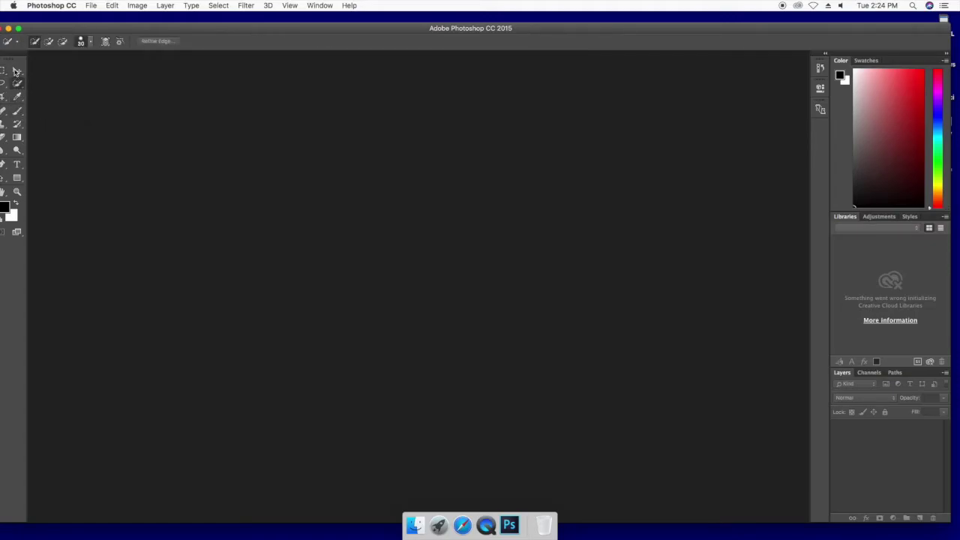
click(17, 71)
click(17, 124)
click(18, 138)
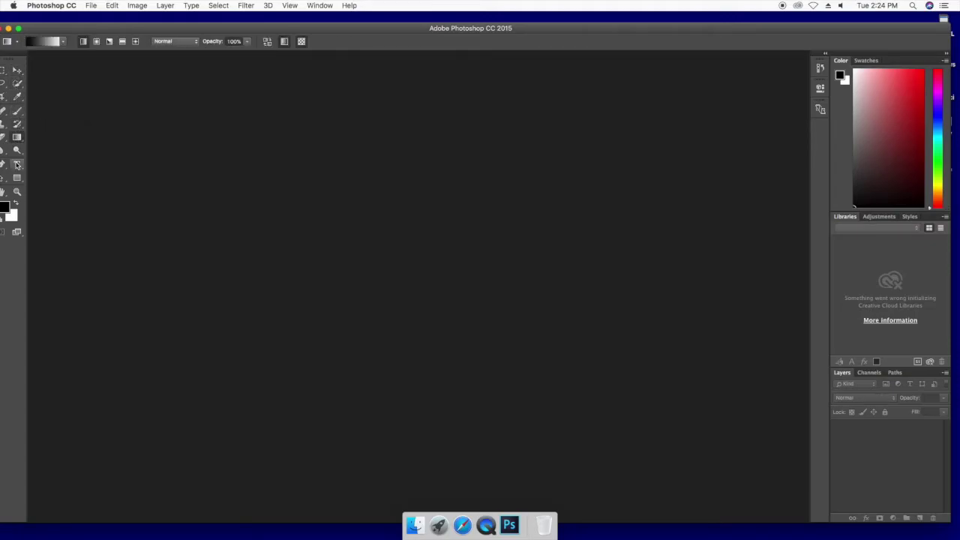
click(3, 162)
click(5, 150)
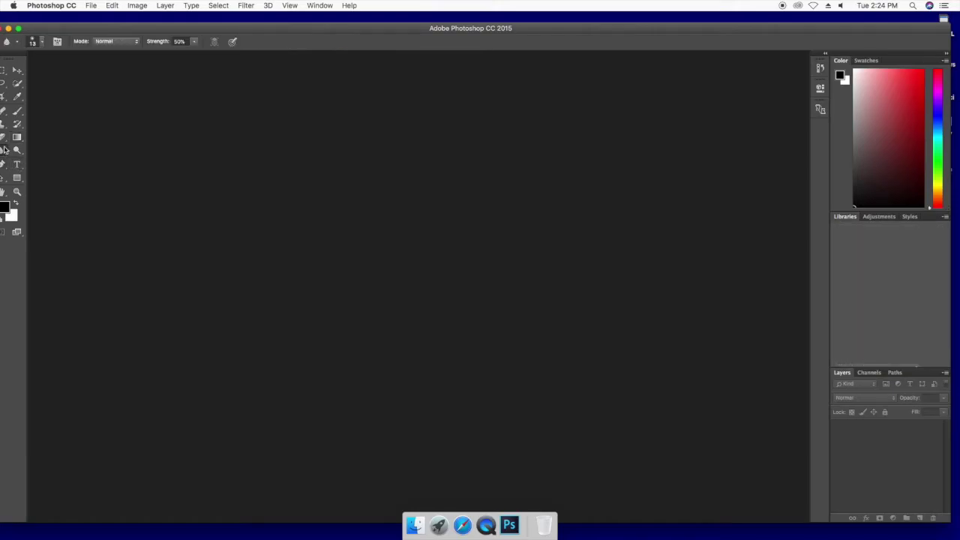
click(18, 137)
click(17, 124)
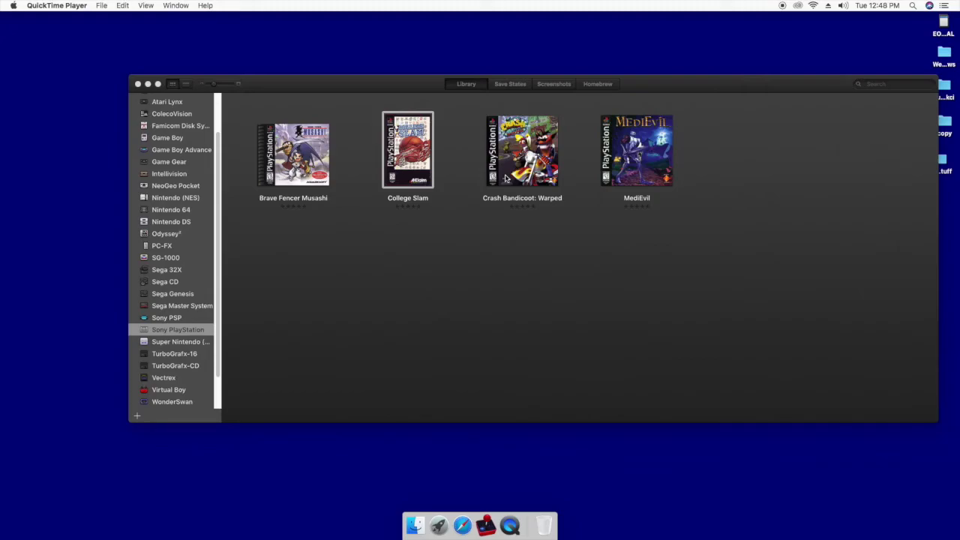
- Choose the Crash Bandicoot: Warped cover in the Sony PlayStation library
click(506, 177)
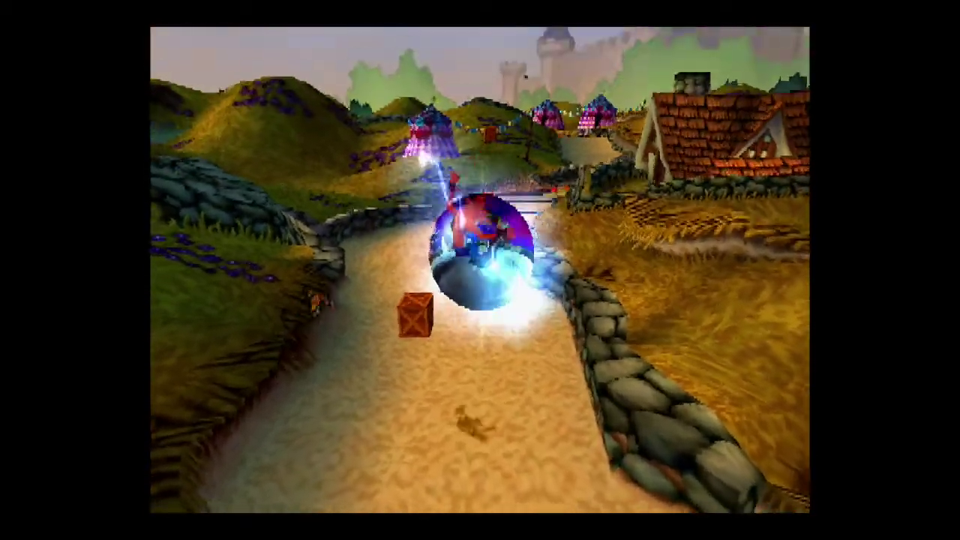
- Run Crash up the path, spin to break a crate, then face the warp room hub
key(Up)
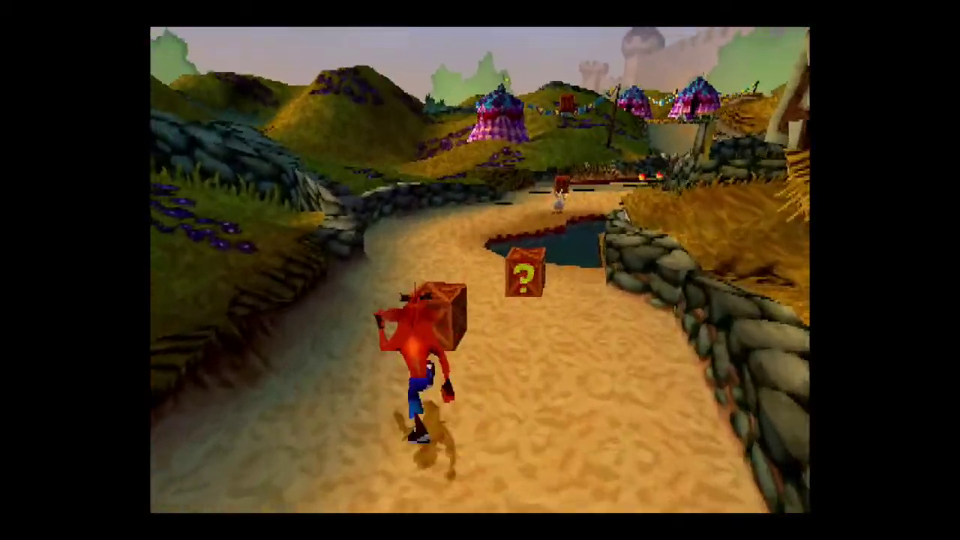
key(s)
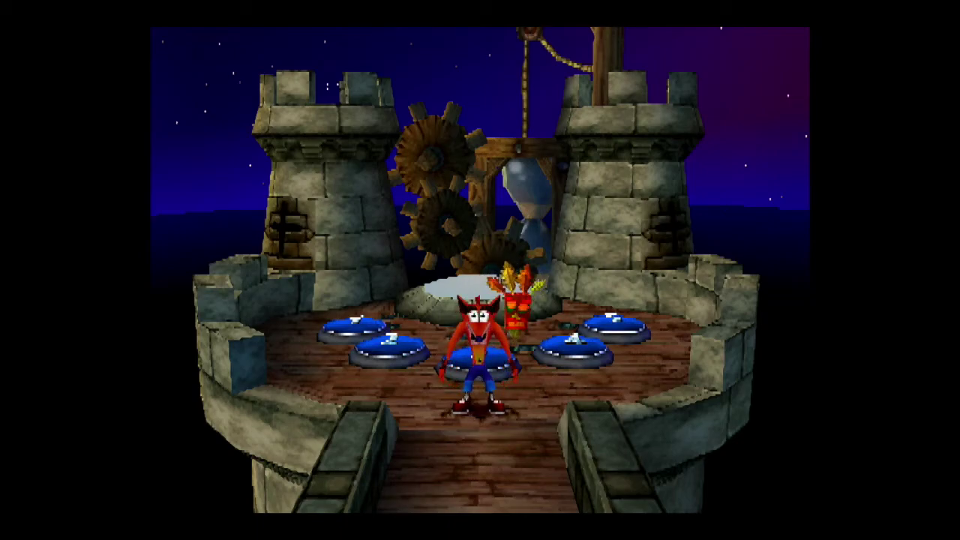
key(Up)
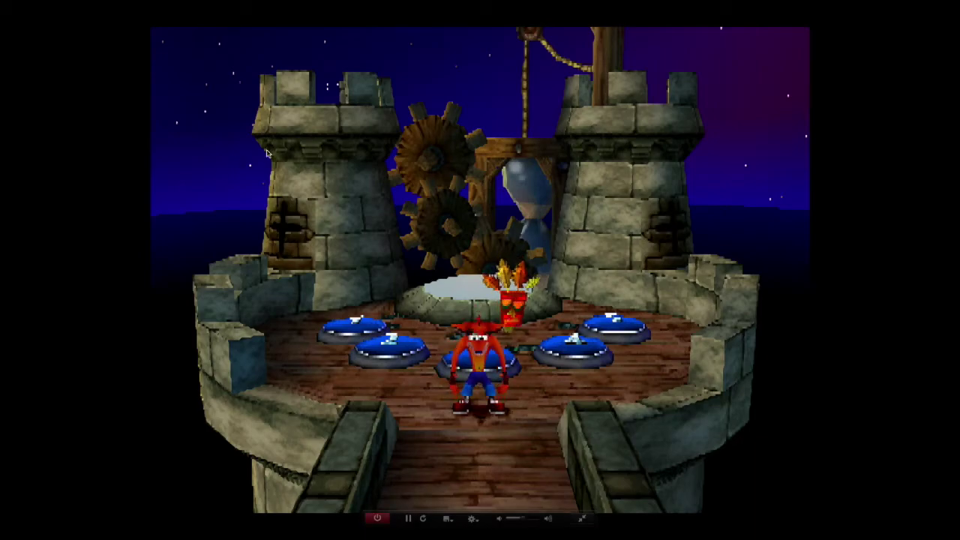
key(Down)
mouse_move(64, 4)
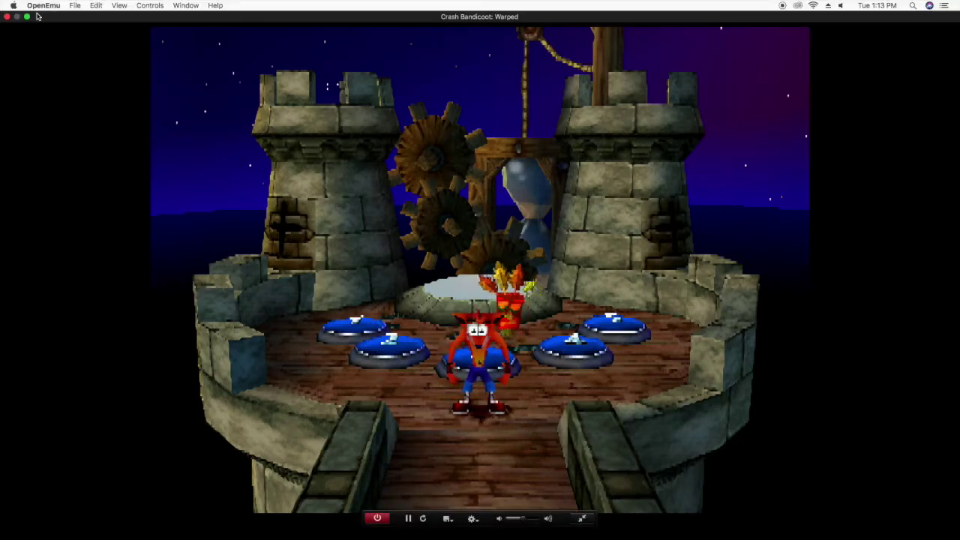